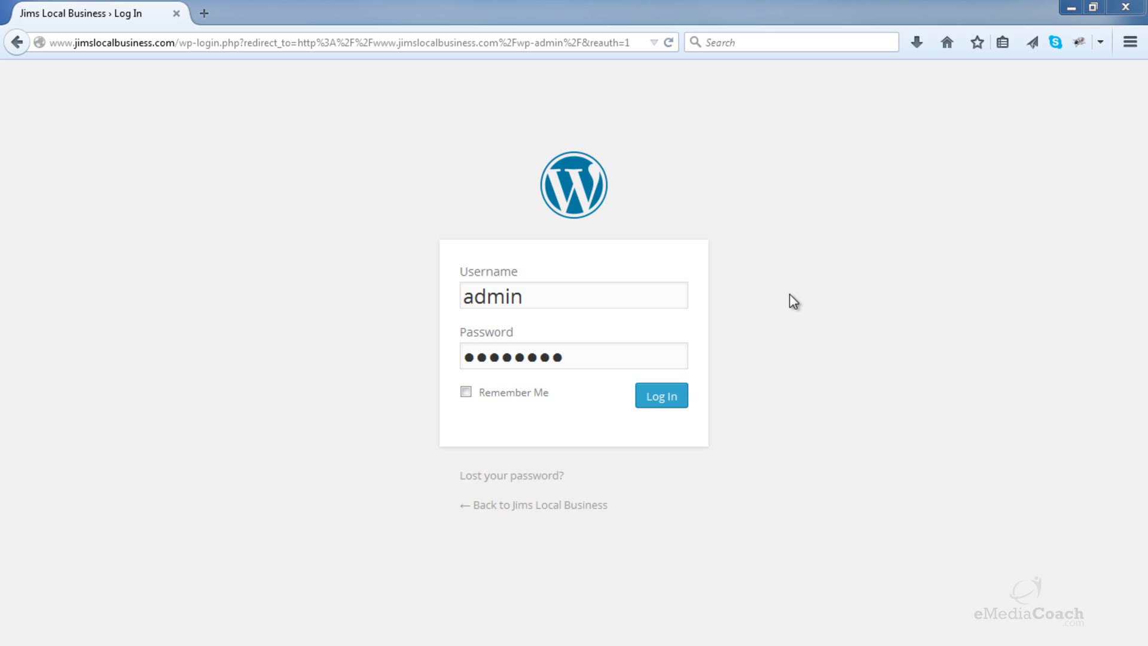
- Log in to Jims Local Business as admin using the saved password
left_click(664, 404)
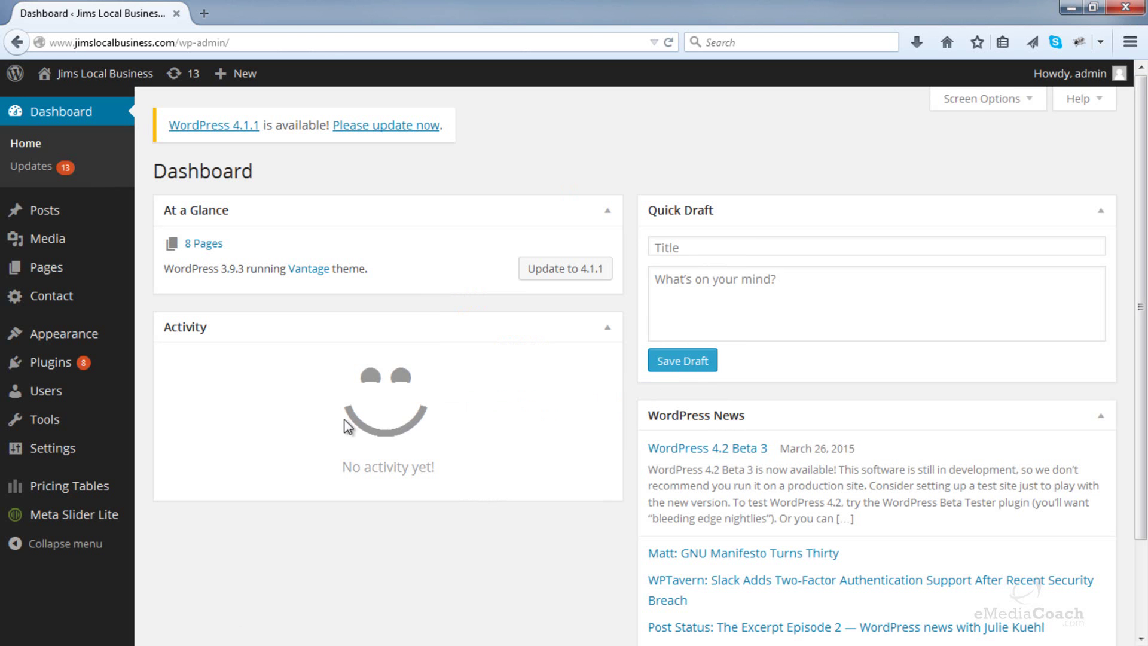
mouse_move(51, 363)
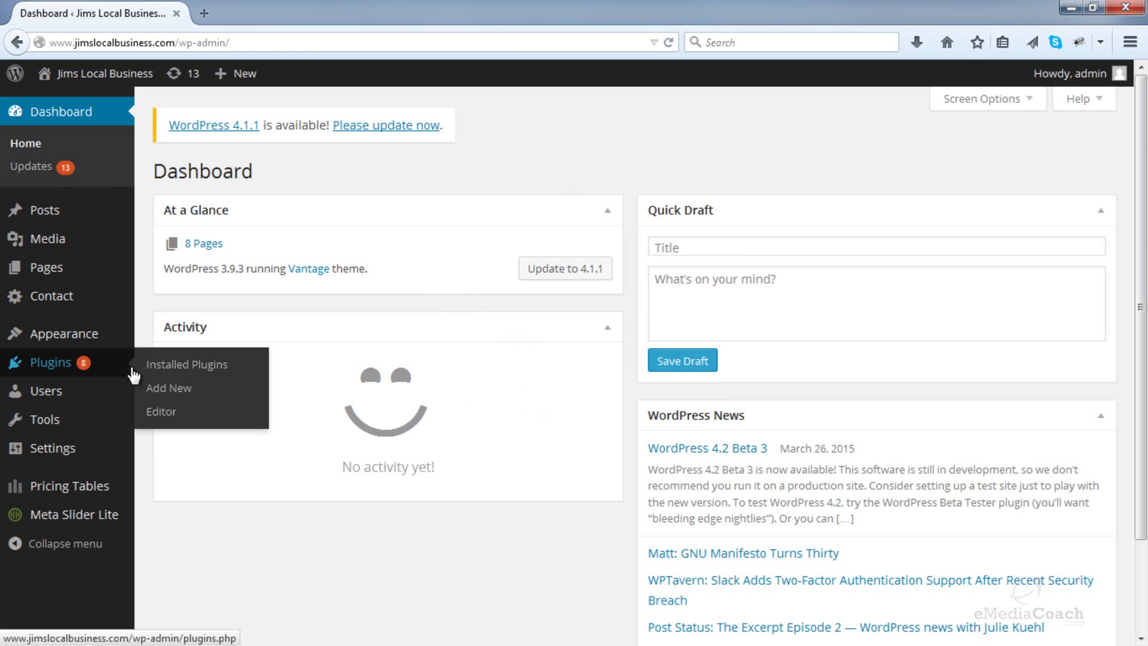
- Search the plugin directory for 'limit login attempts'
left_click(173, 395)
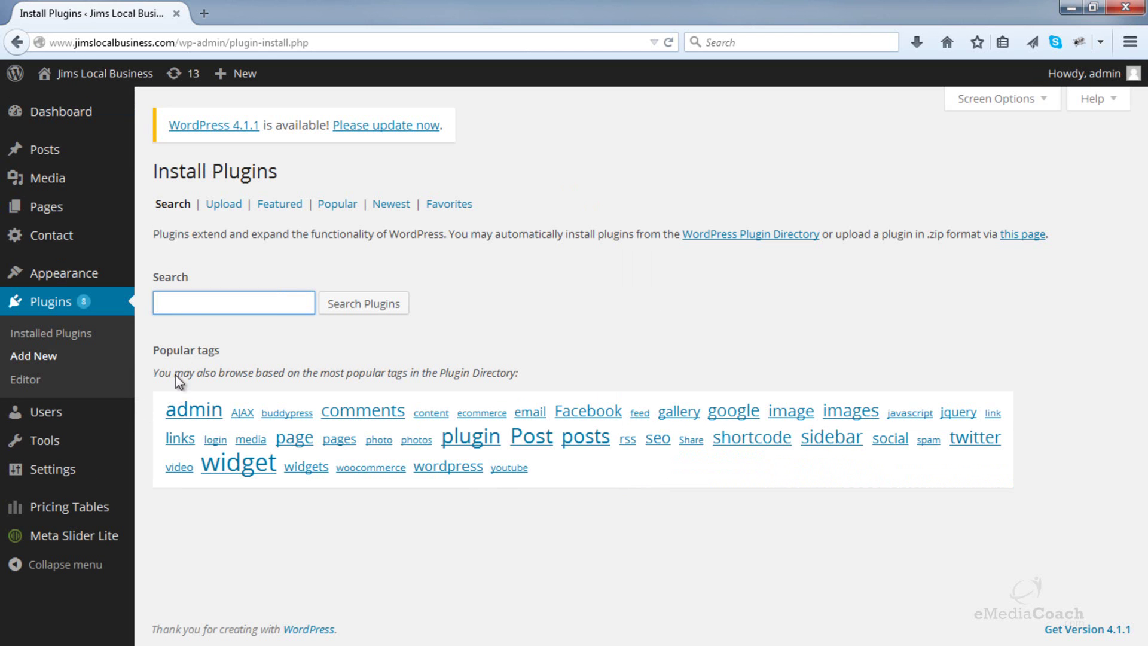
left_click(201, 303)
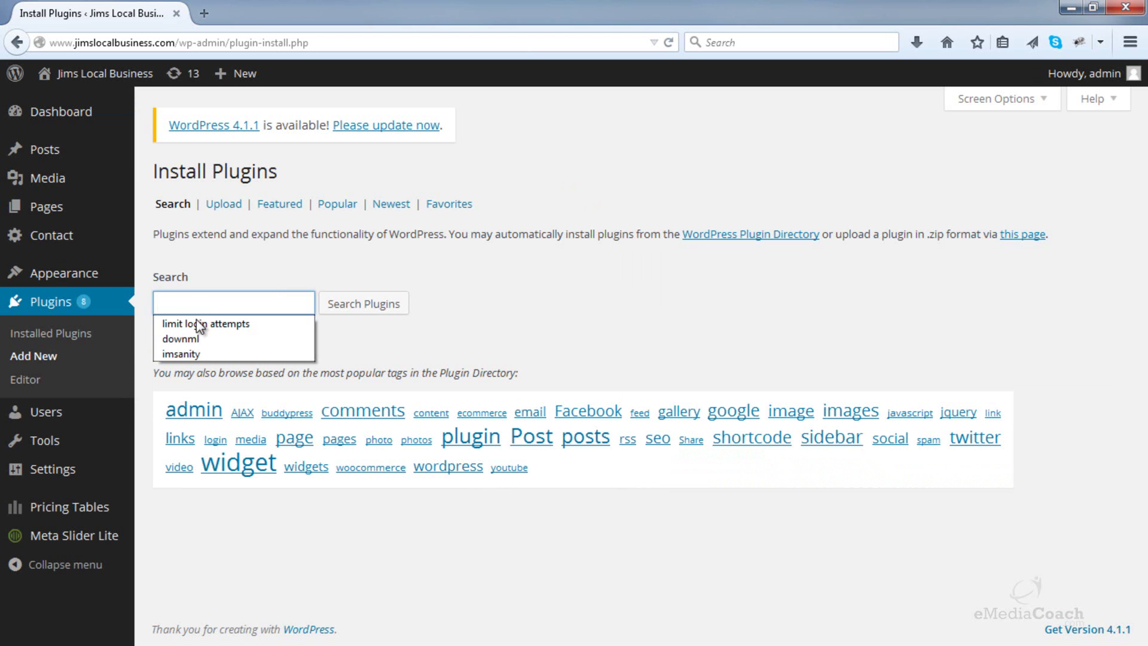
left_click(202, 324)
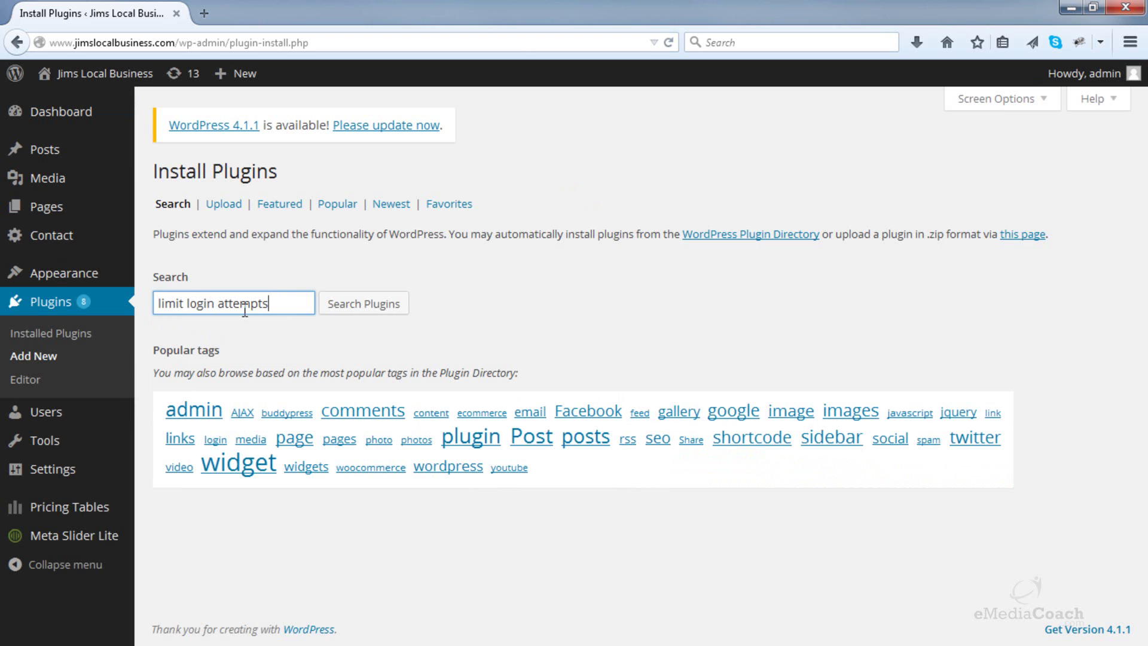
left_click(365, 305)
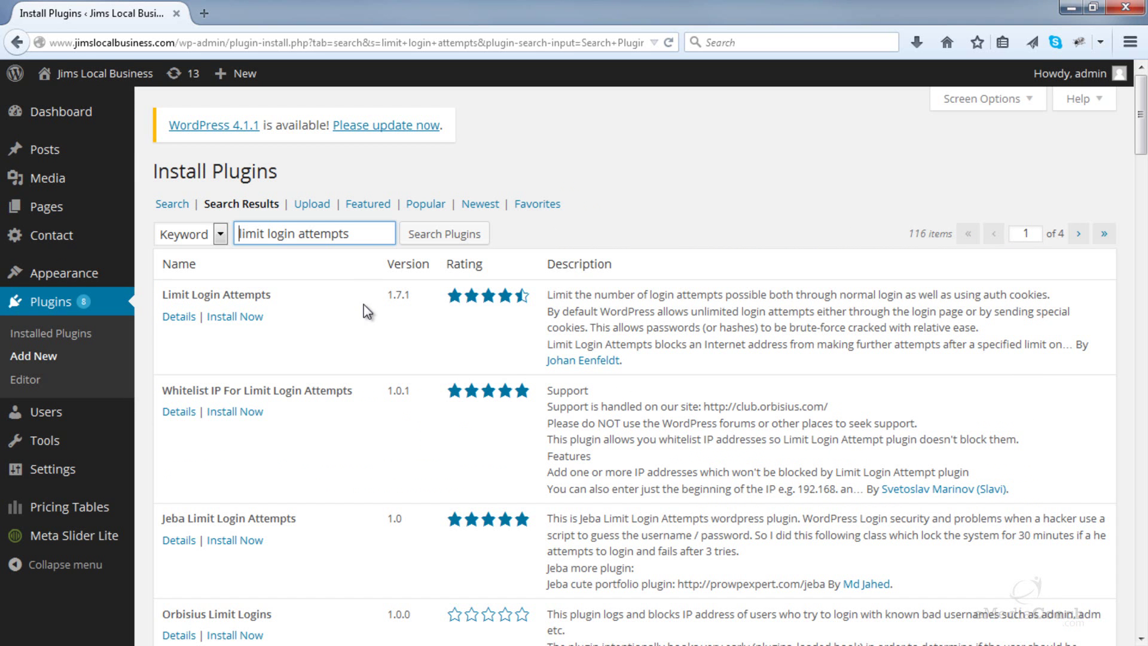
- Install the Limit Login Attempts 1.7.1 plugin and start its activation
left_click(249, 319)
left_click(558, 309)
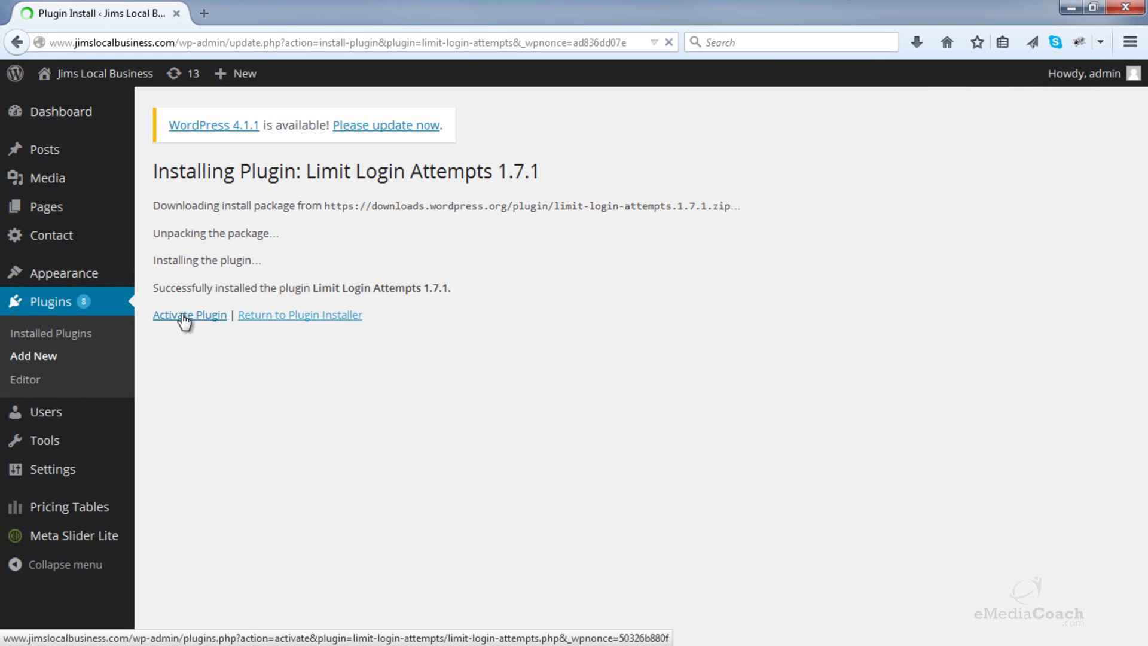
left_click(182, 320)
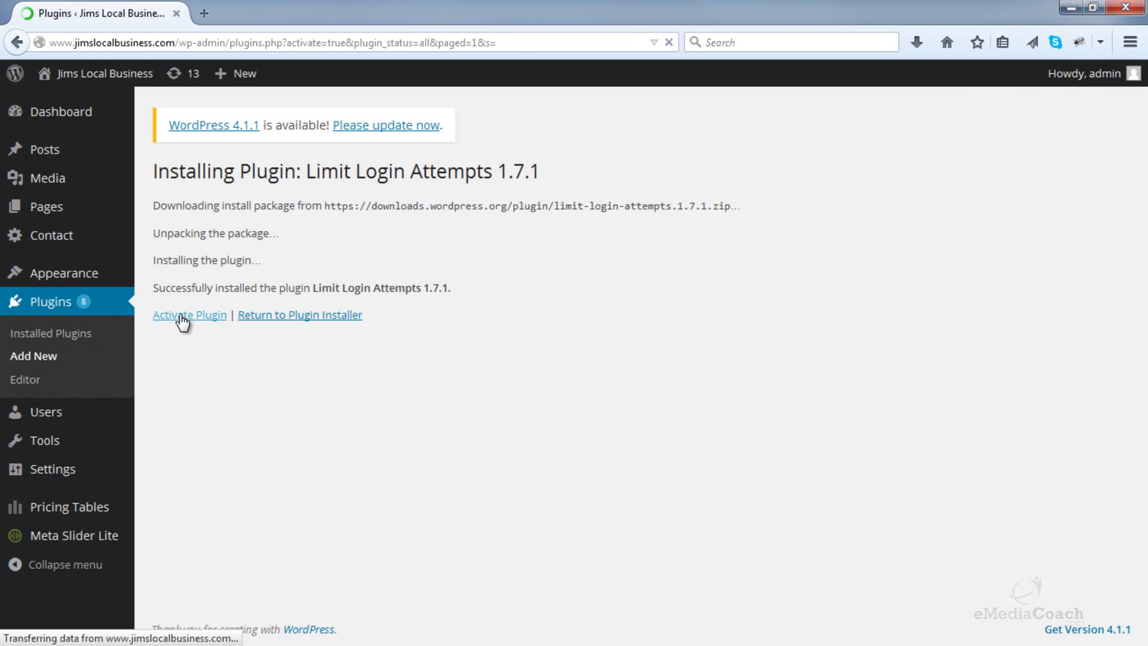
scroll(180, 316, "down", 4)
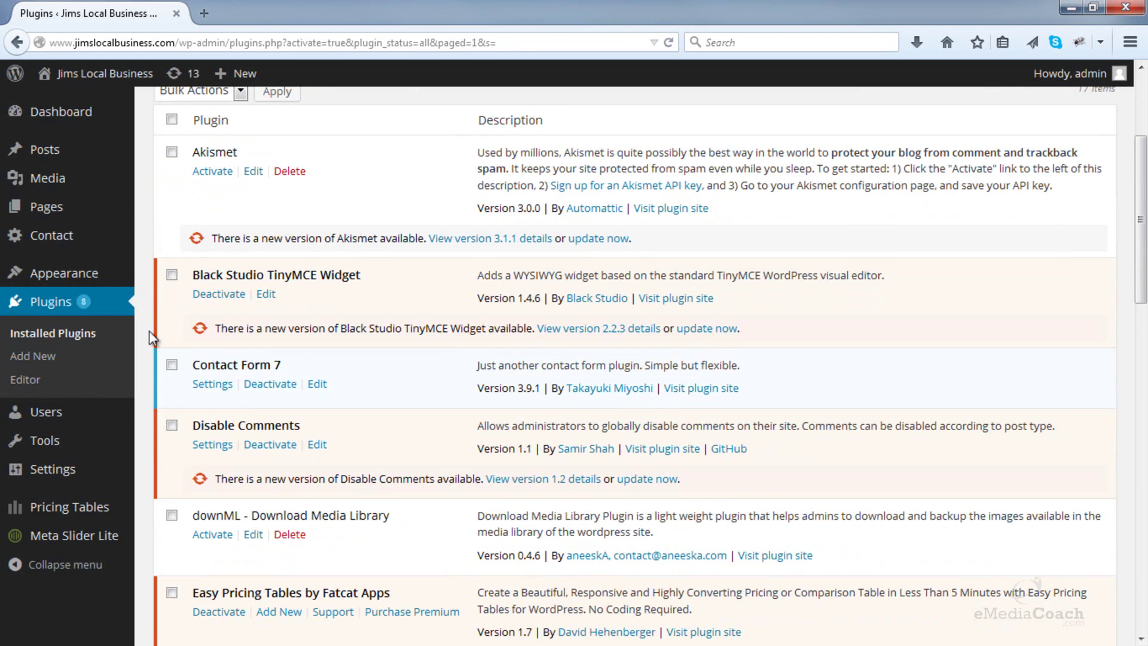
mouse_move(52, 470)
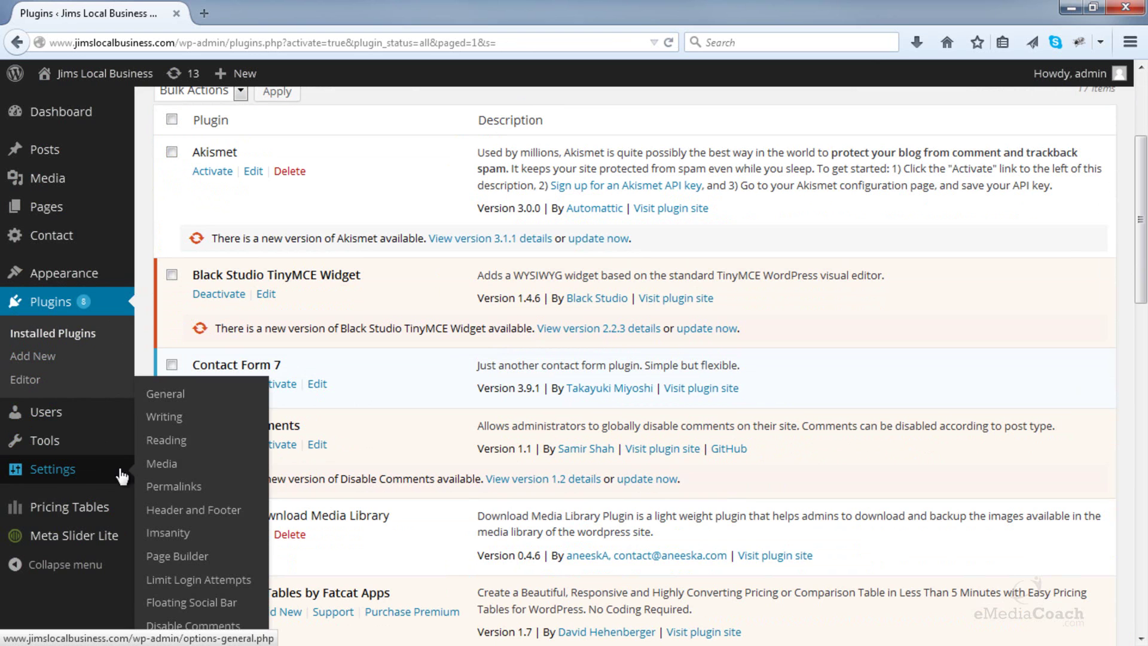
- Go to Settings > Limit Login Attempts to show the lockout options
left_click(206, 581)
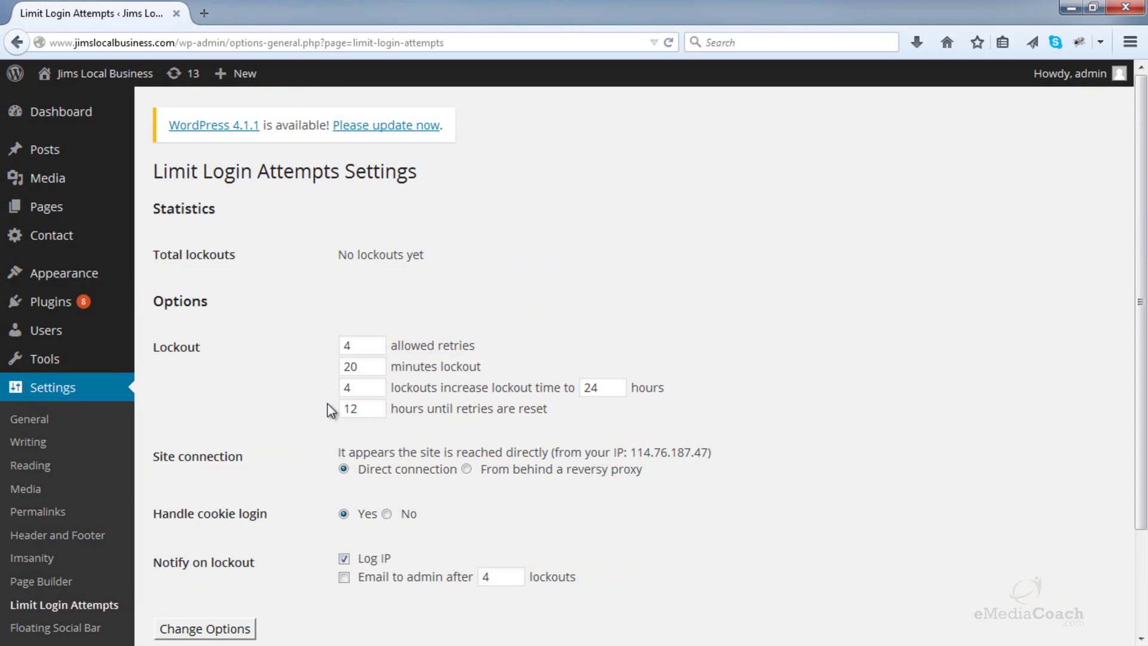
scroll(328, 410, "down", 3)
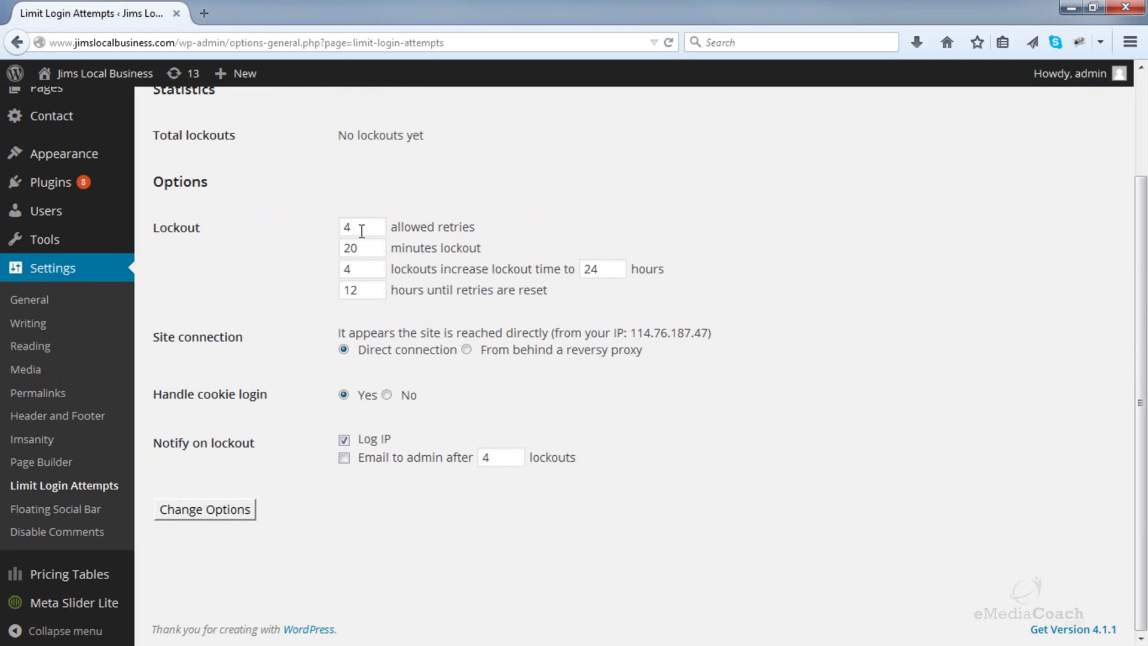
- Set allowed retries to 2, enable admin email after 2 lockouts, and save
left_click_drag(362, 230, 321, 230)
type("2")
left_click(309, 235)
left_click(345, 461)
double_click(496, 457)
type("2")
left_click(634, 488)
left_click(206, 512)
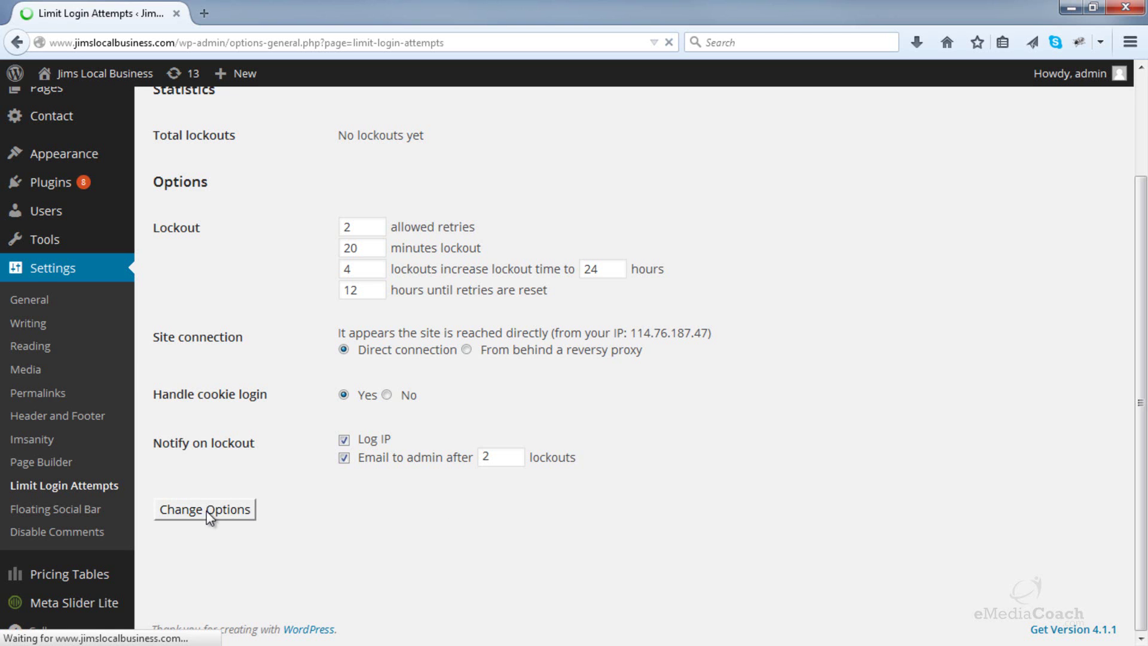
scroll(207, 510, "down", 3)
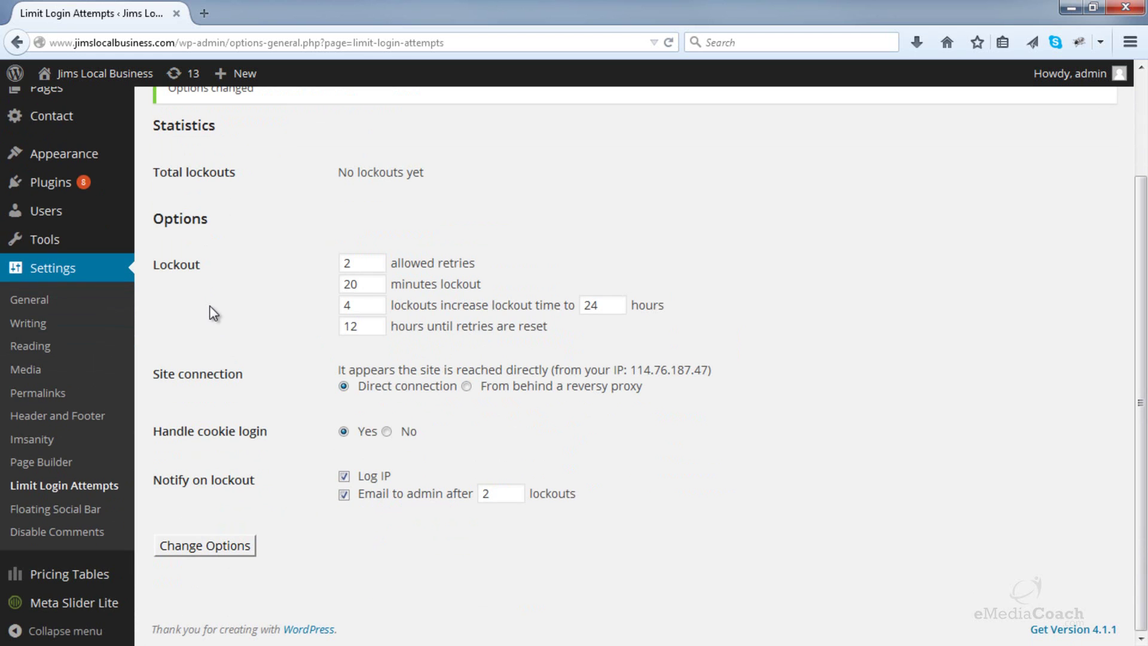
mouse_move(45, 211)
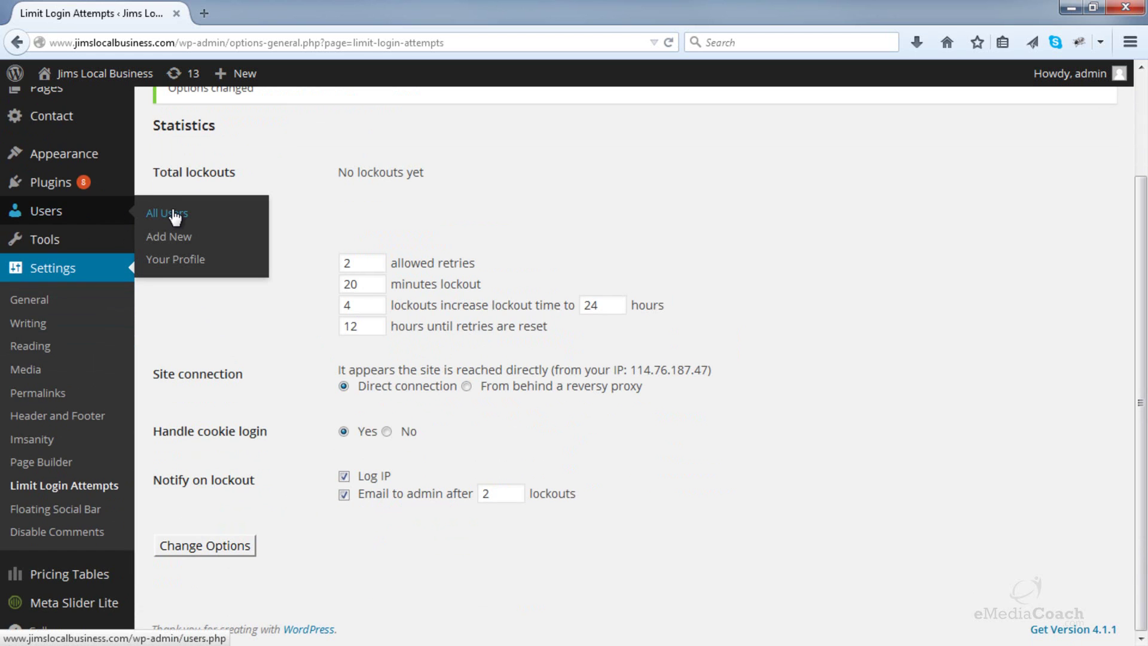
right_click(174, 218)
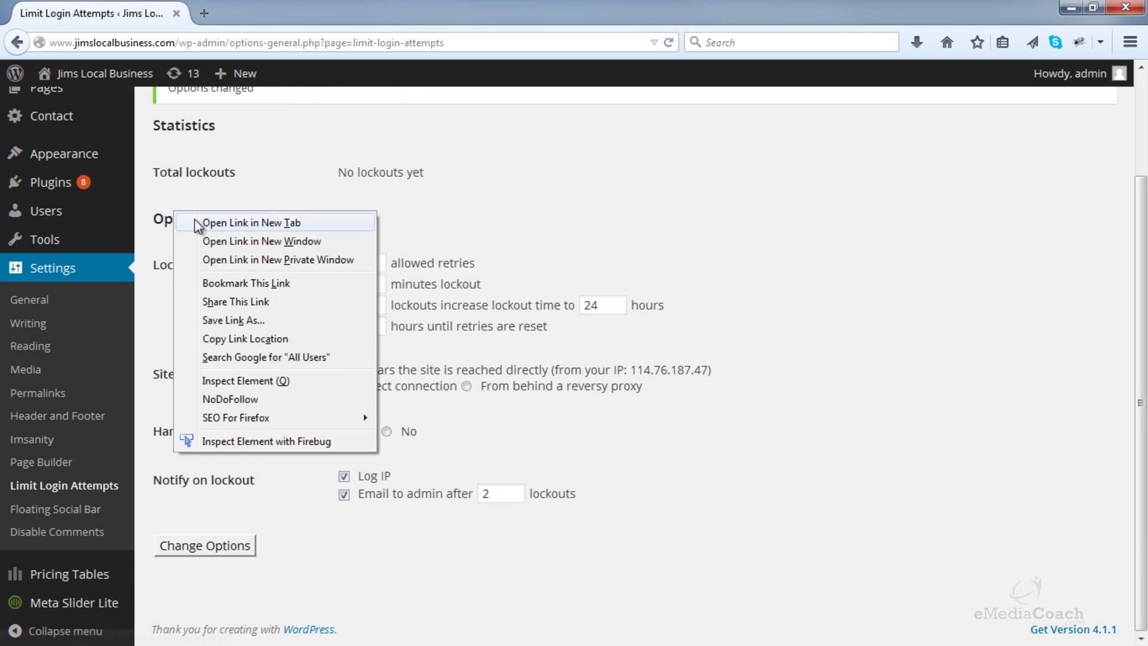
left_click(197, 223)
left_click(243, 16)
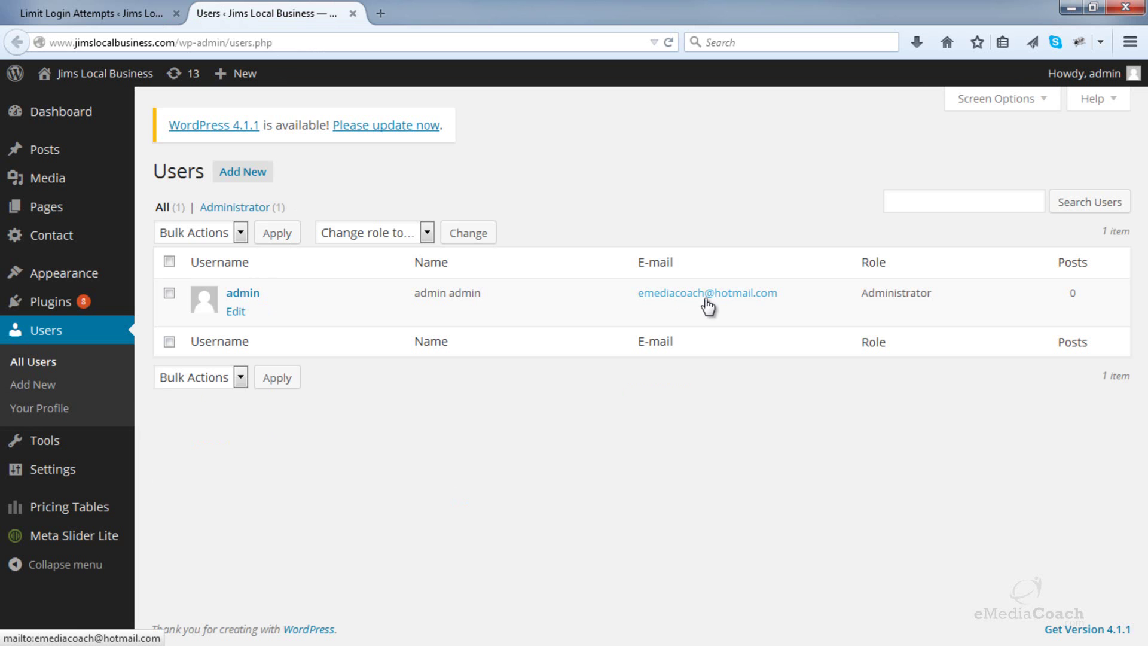
left_click(247, 297)
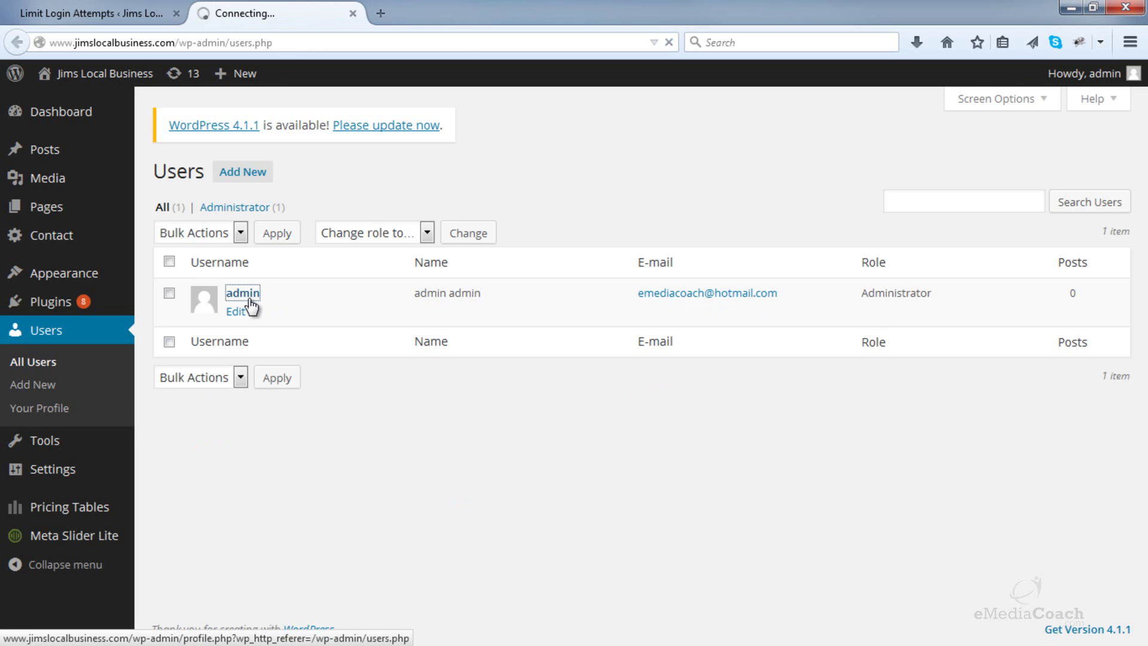
scroll(252, 305, "down", 3)
scroll(264, 311, "down", 6)
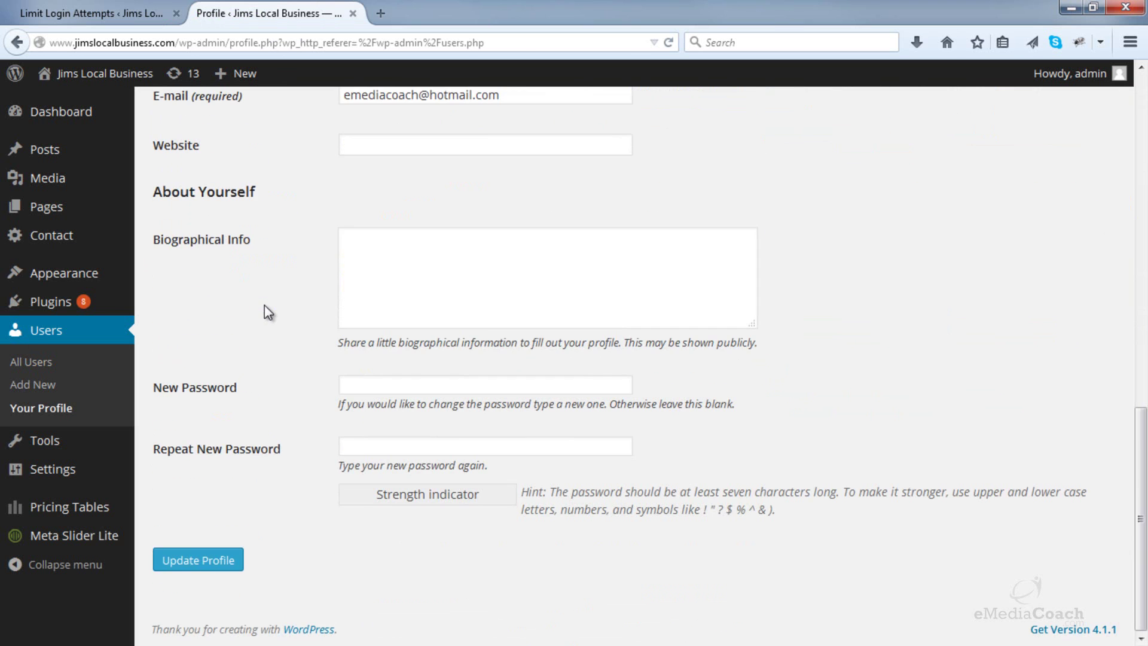
scroll(425, 378, "up", 5)
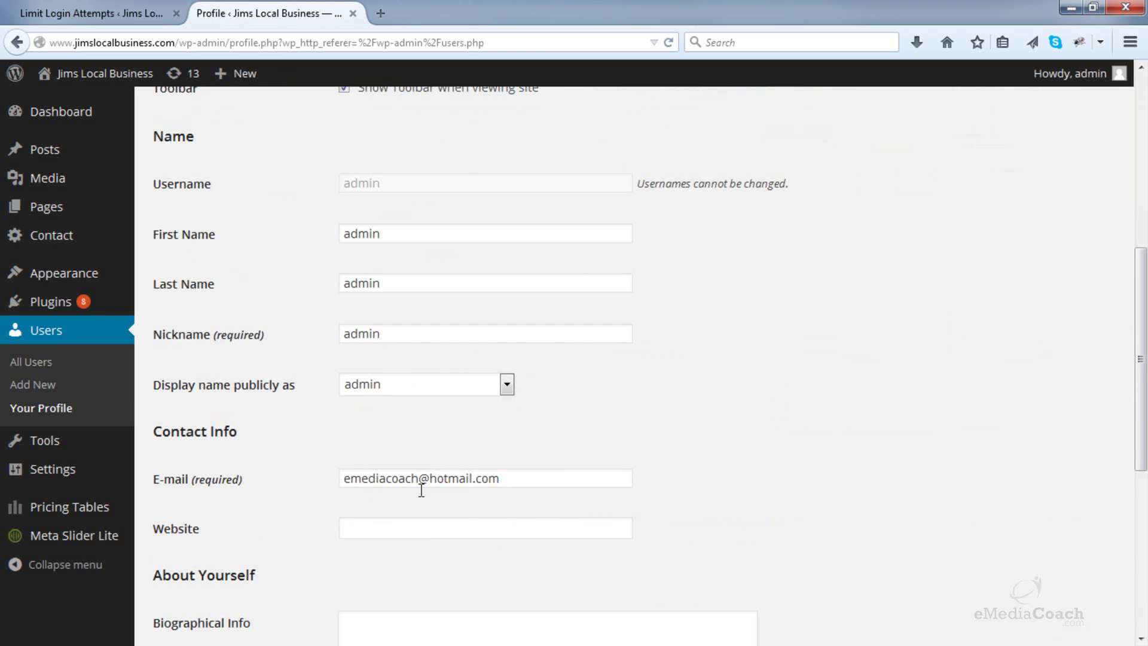
left_click(352, 14)
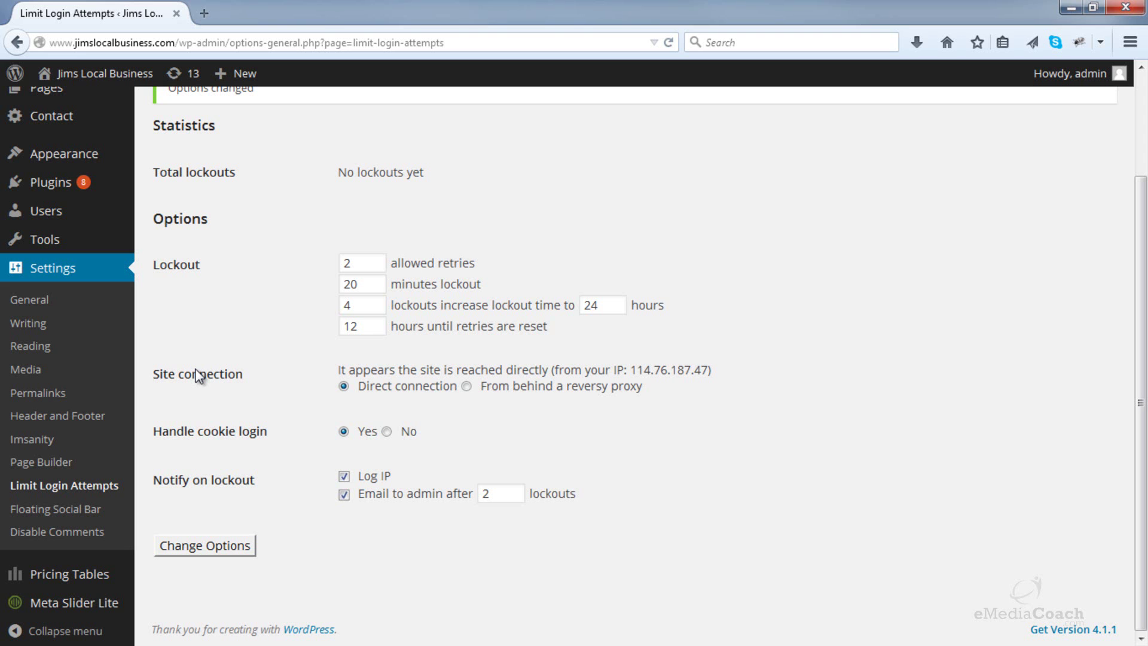
mouse_move(1071, 73)
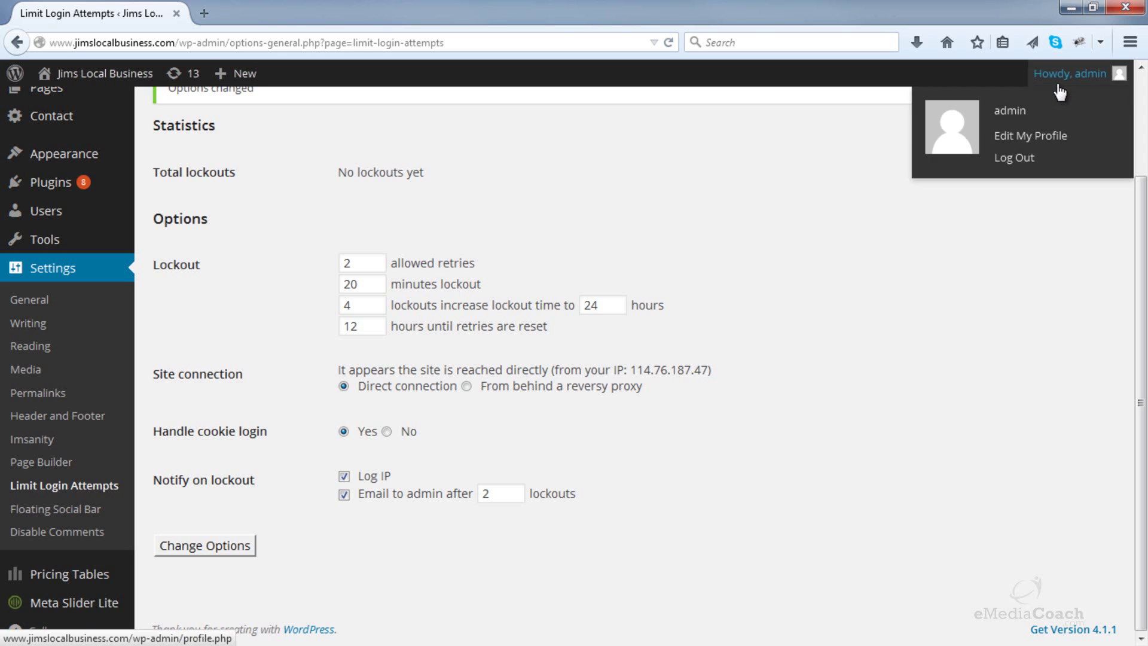
- Log out of the admin account and attempt a login with a wrong password
left_click(1014, 159)
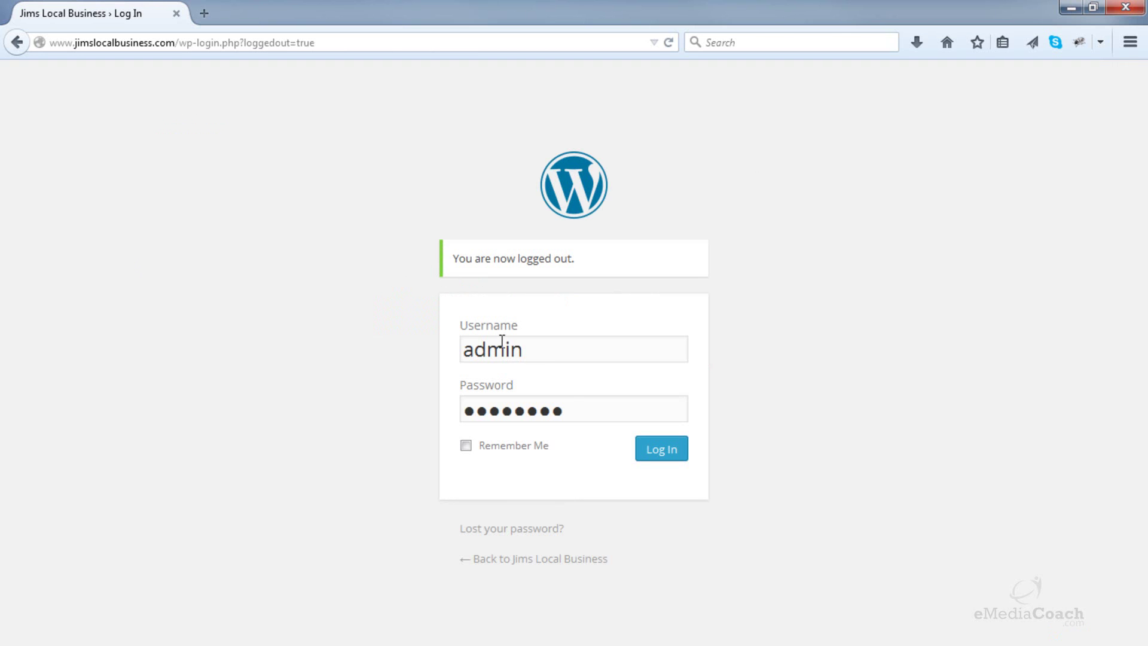
left_click_drag(600, 413, 452, 404)
type("**********")
left_click(643, 441)
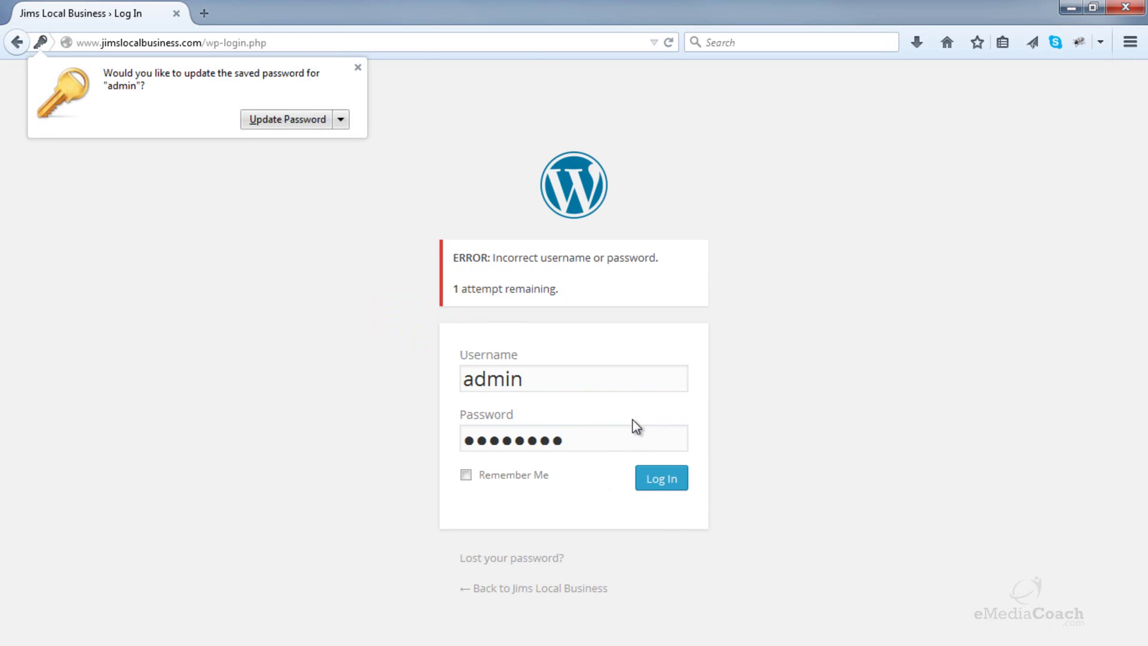
- Fail a second login, triggering the 20-minute lockout message
double_click(633, 427)
key("BackSpace")
type("**********")
left_click(653, 483)
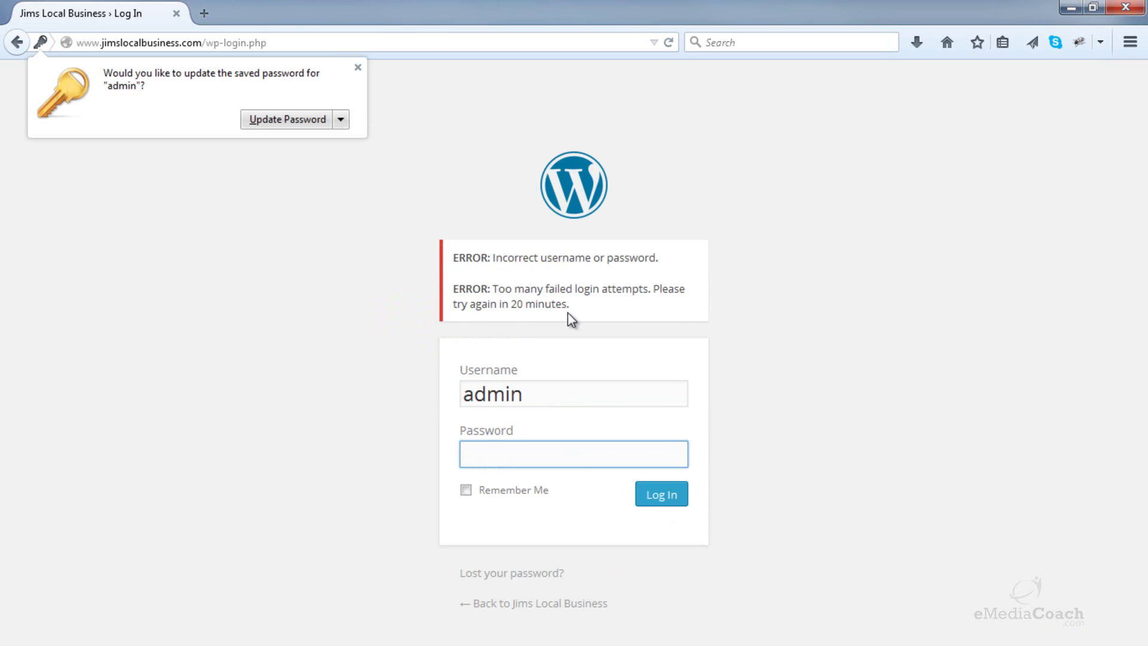
left_click(358, 67)
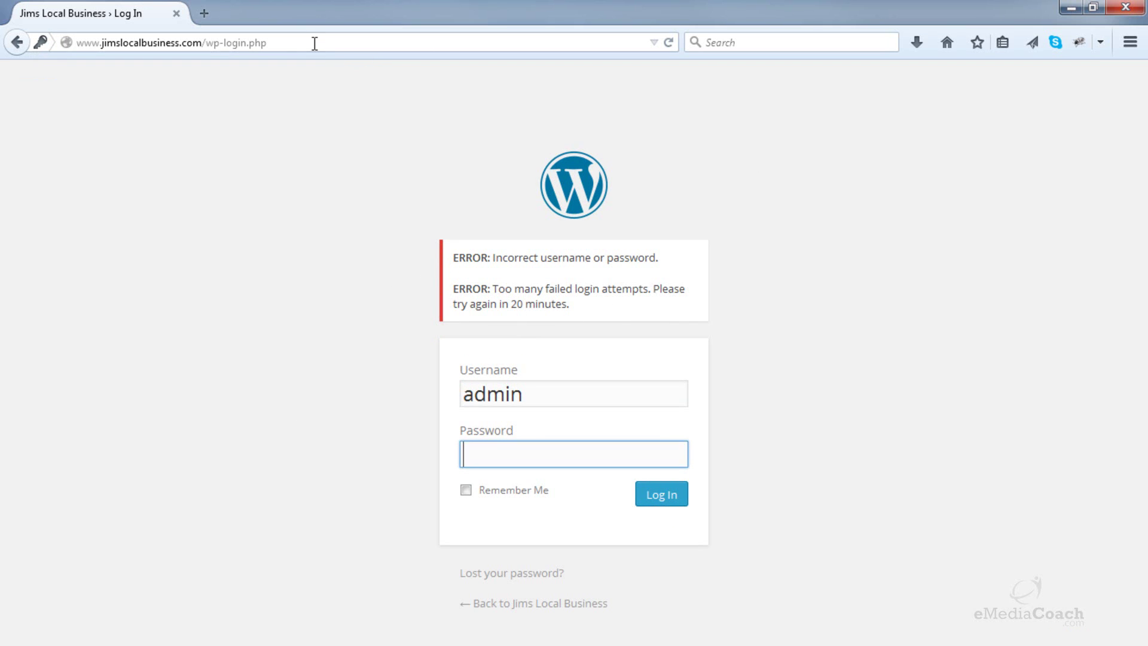